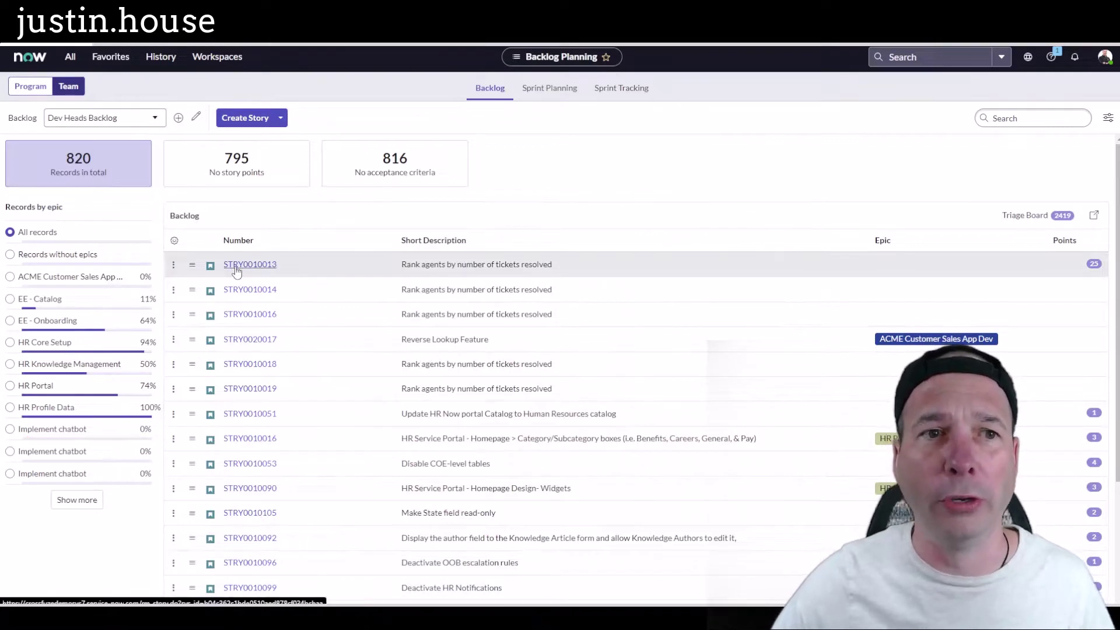
- Open story STRY0010013 and check its Description, Points and Acceptance criteria fields
{"action": "left_click", "coordinate": [234, 270]}
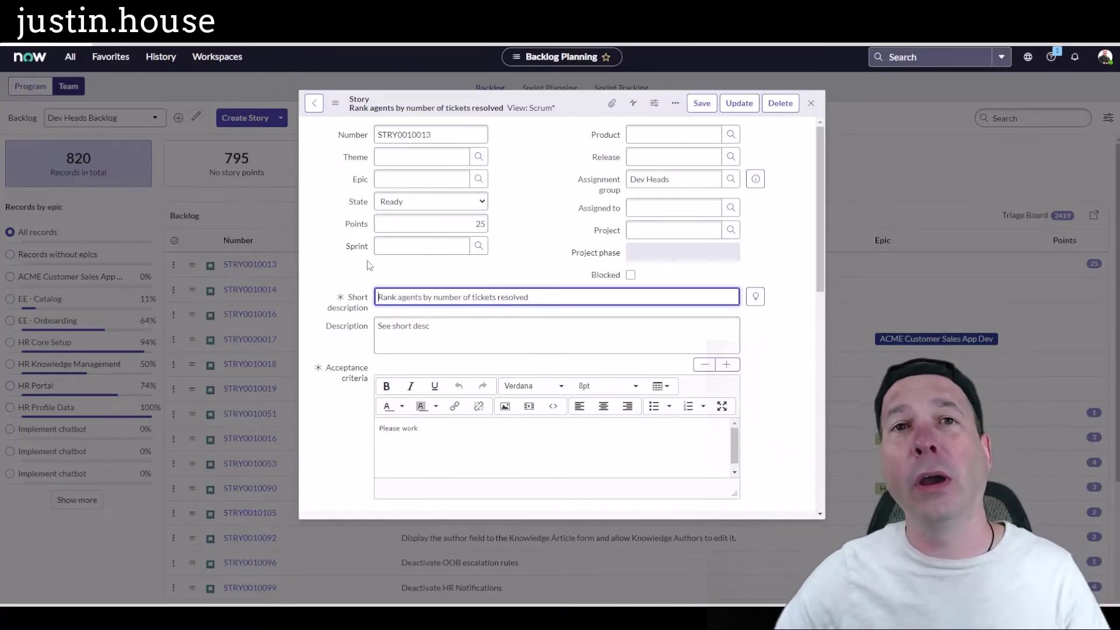
{"action": "left_click", "coordinate": [396, 330]}
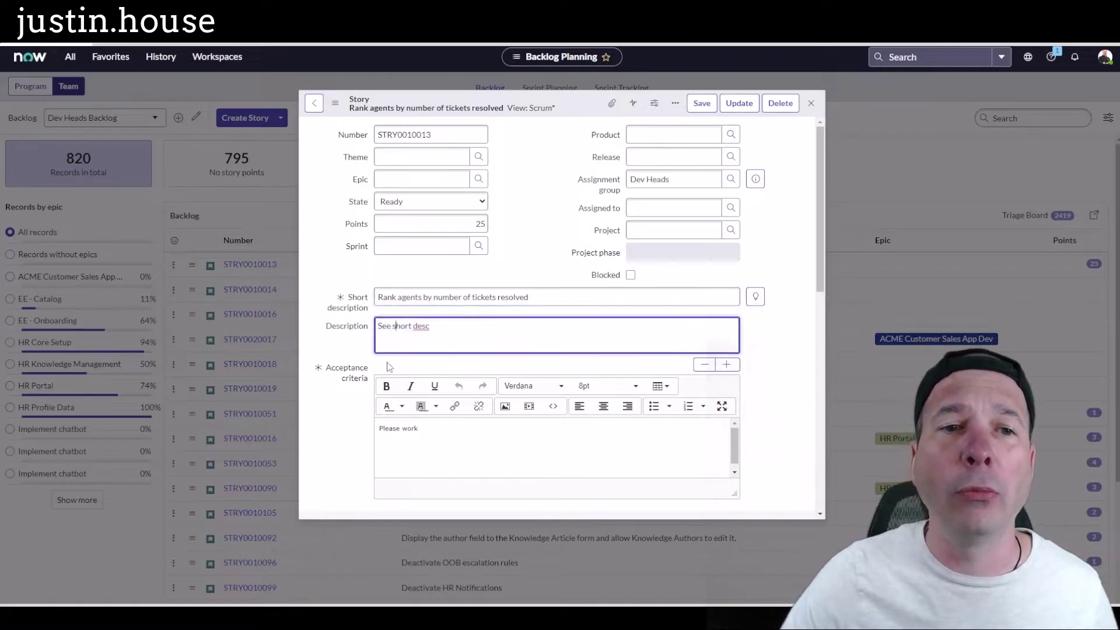
{"action": "scroll", "coordinate": [394, 333], "scroll_direction": "down", "scroll_amount": 2}
{"action": "scroll", "coordinate": [393, 333], "scroll_direction": "down", "scroll_amount": 1}
{"action": "scroll", "coordinate": [399, 263], "scroll_direction": "up", "scroll_amount": 3}
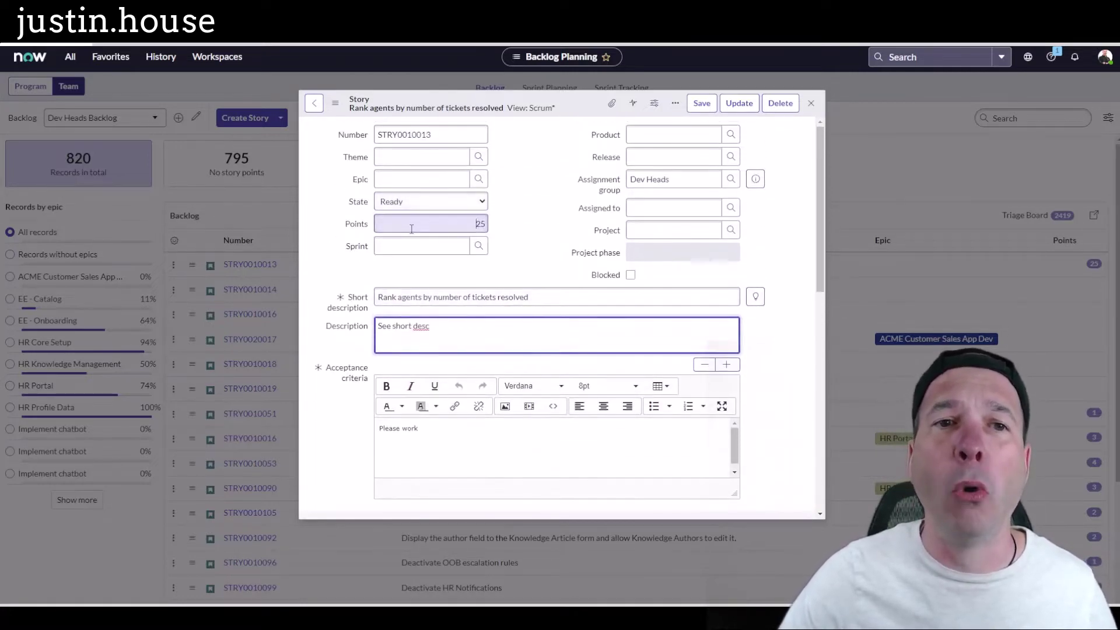
{"action": "left_click", "coordinate": [411, 225]}
{"action": "left_click", "coordinate": [396, 428]}
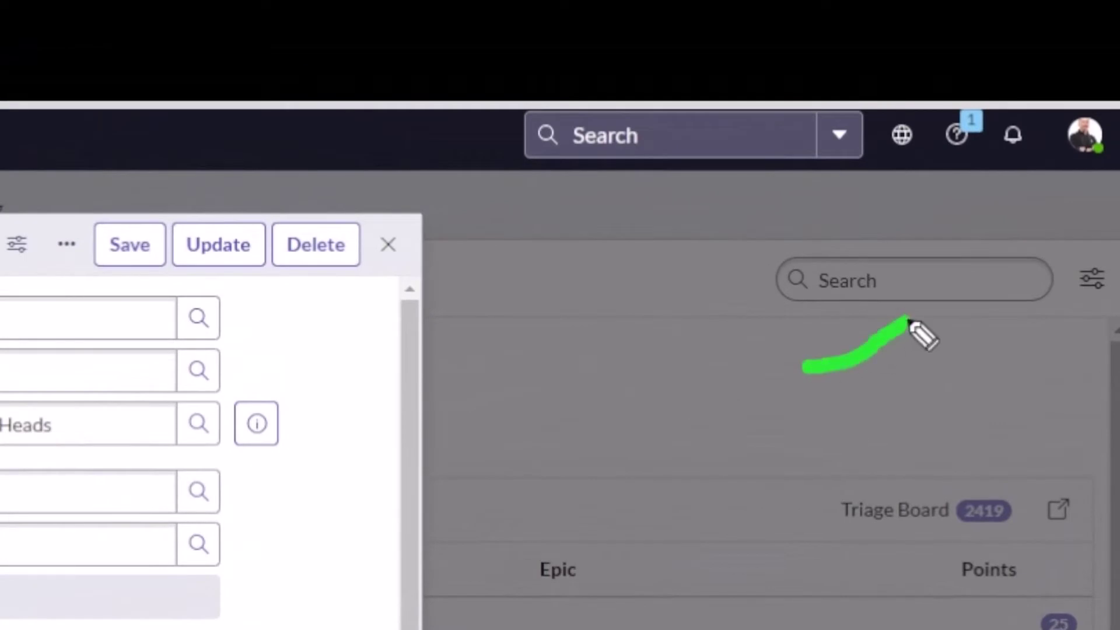
- Show the Help panel beside STRY0010013 with Acme's story, points and acceptance-criteria guidelines
{"action": "left_click_drag", "start_coordinate": [908, 320], "coordinate": [968, 165]}
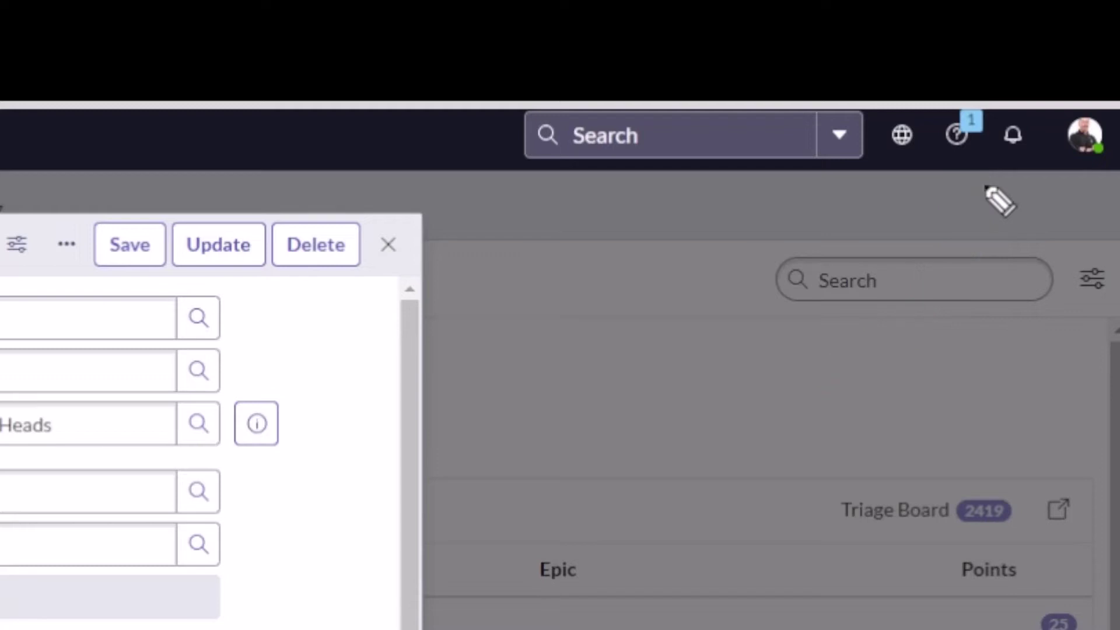
{"action": "left_click", "coordinate": [969, 130]}
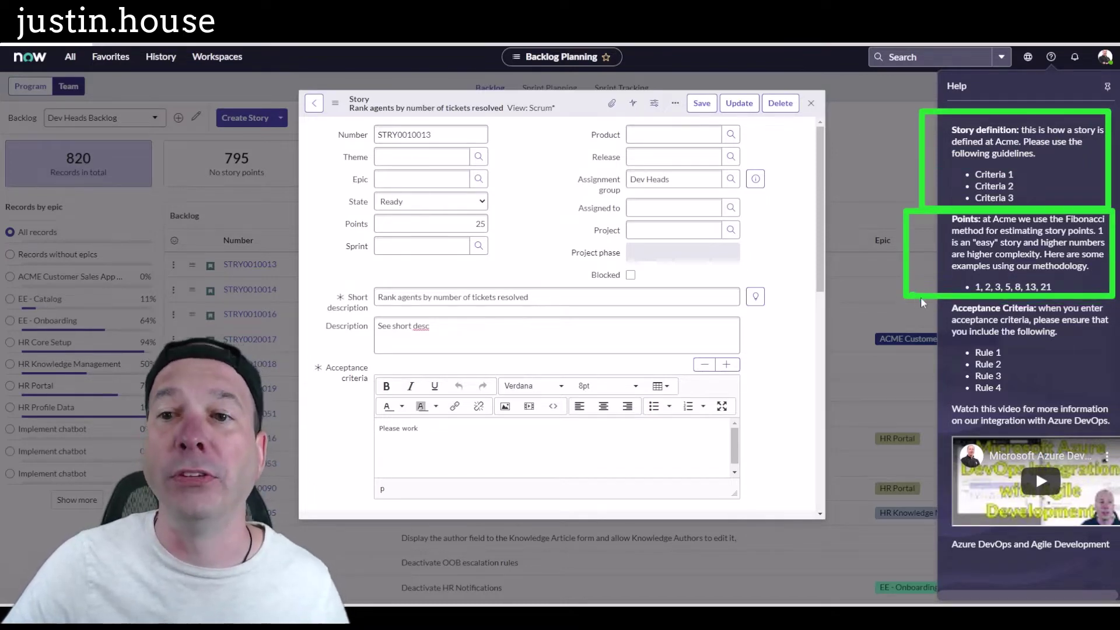
- Dock the Help panel, check Acceptance criteria, then undock and dismiss the panel
{"action": "left_click_drag", "start_coordinate": [910, 293], "coordinate": [1114, 398]}
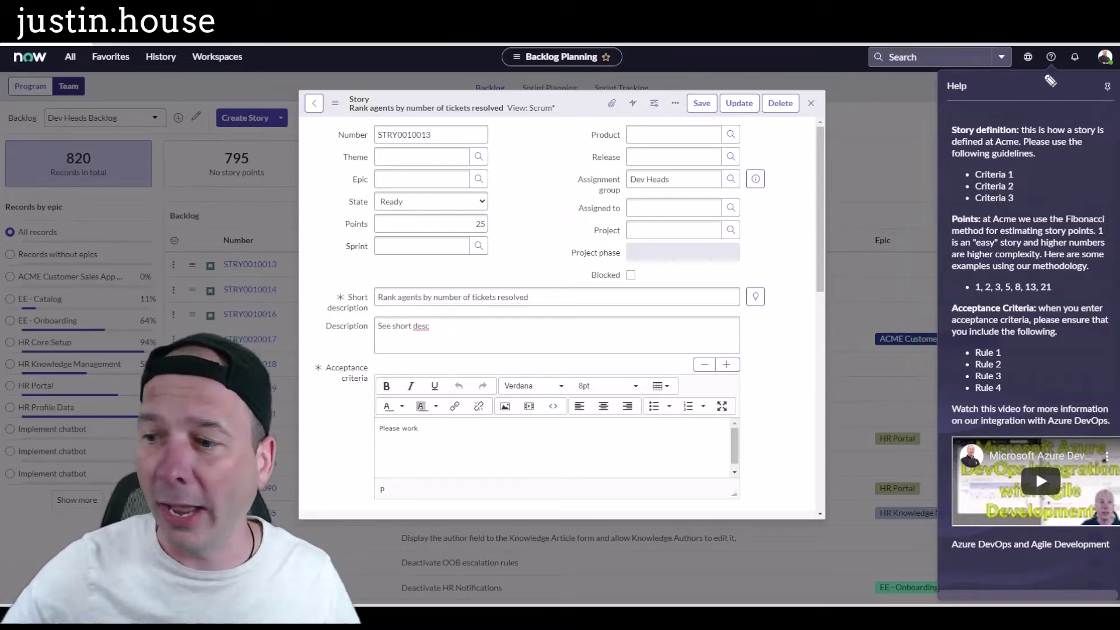
{"action": "left_click", "coordinate": [1106, 88]}
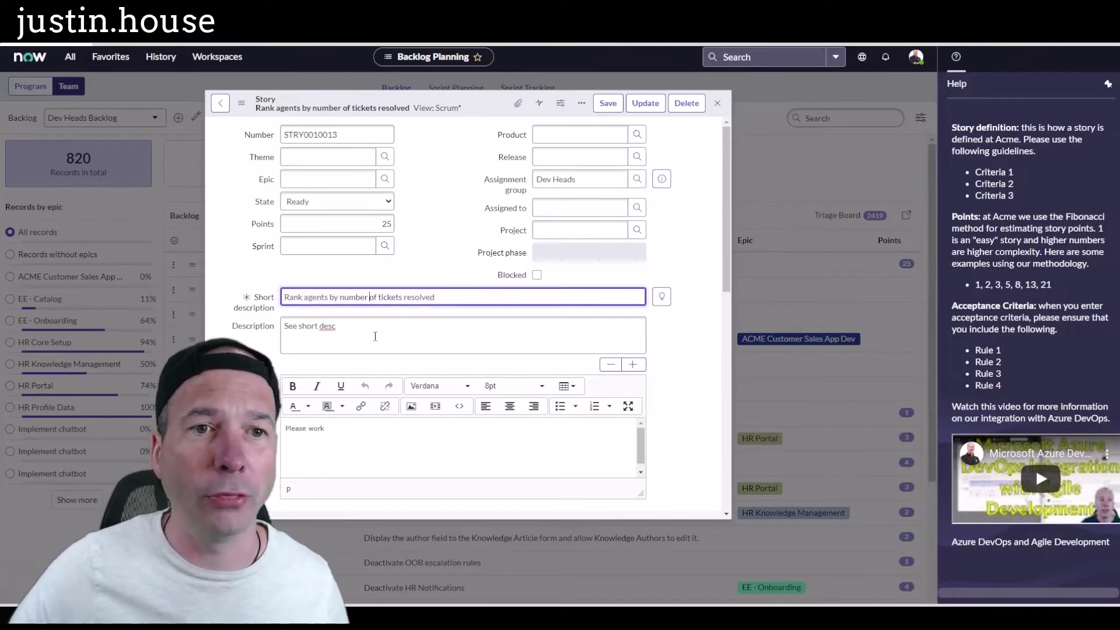
{"action": "left_click", "coordinate": [346, 447]}
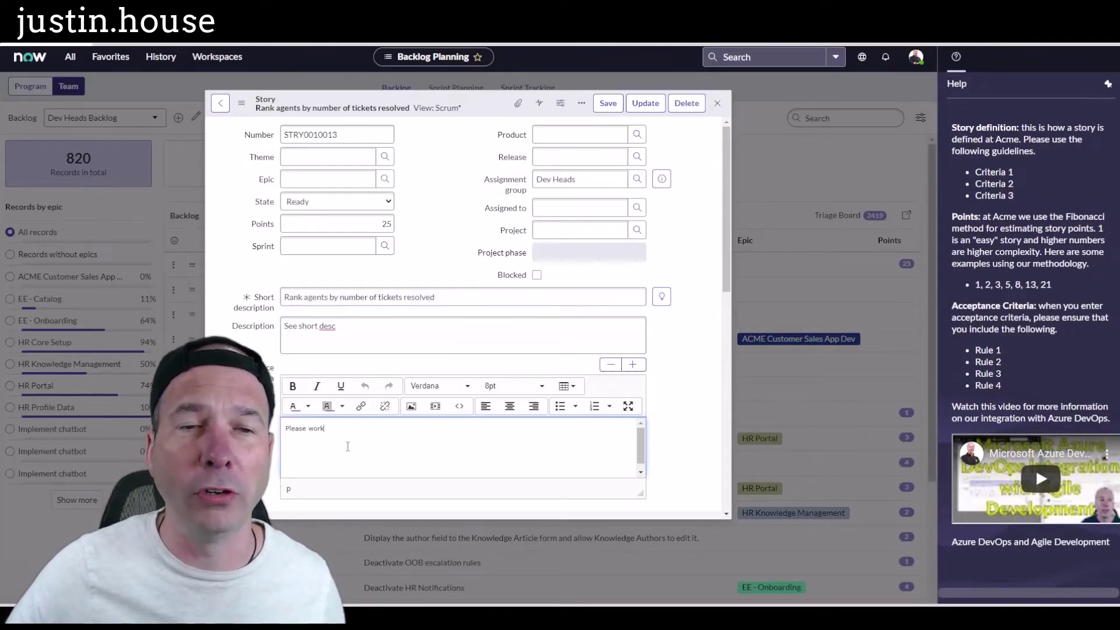
{"action": "left_click", "coordinate": [1107, 84]}
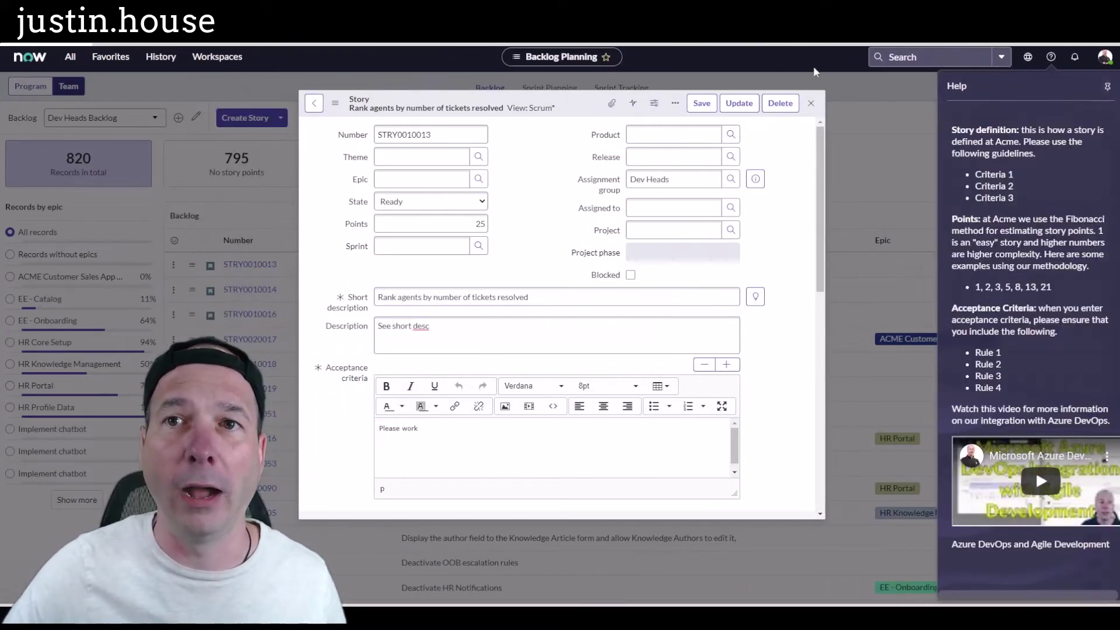
{"action": "left_click", "coordinate": [812, 65]}
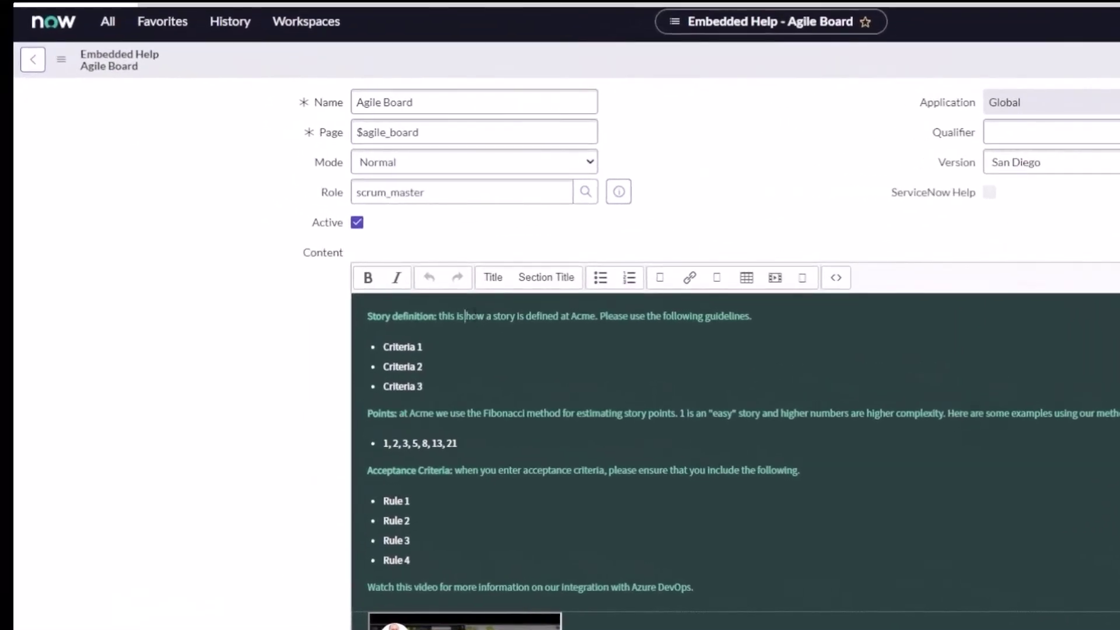
{"action": "scroll", "coordinate": [457, 577], "scroll_direction": "down", "scroll_amount": 2}
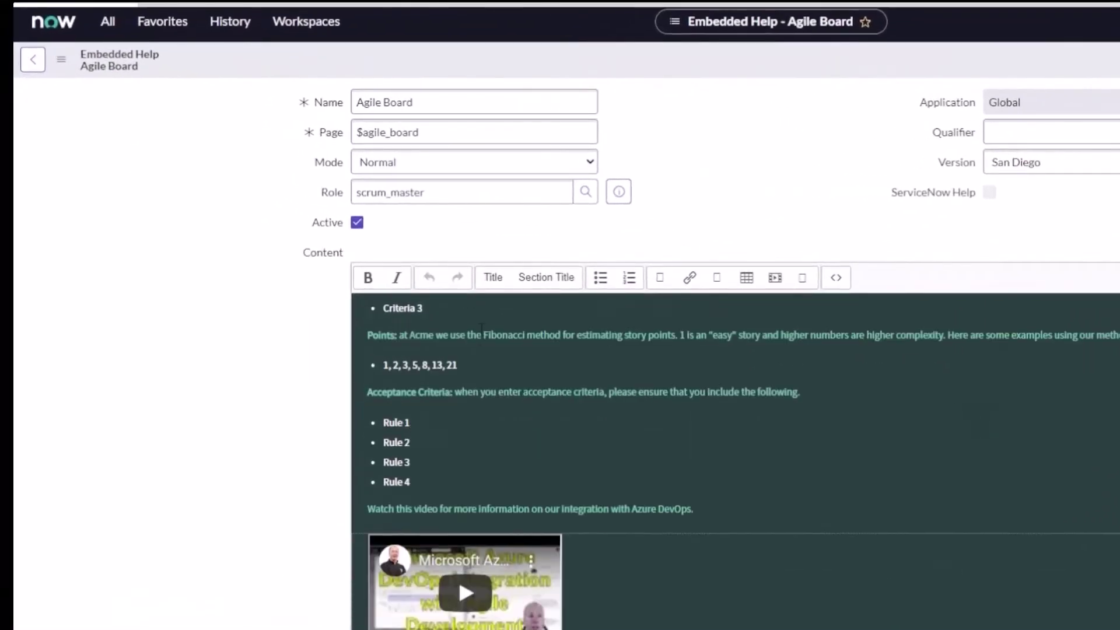
{"action": "scroll", "coordinate": [457, 576], "scroll_direction": "up", "scroll_amount": 2}
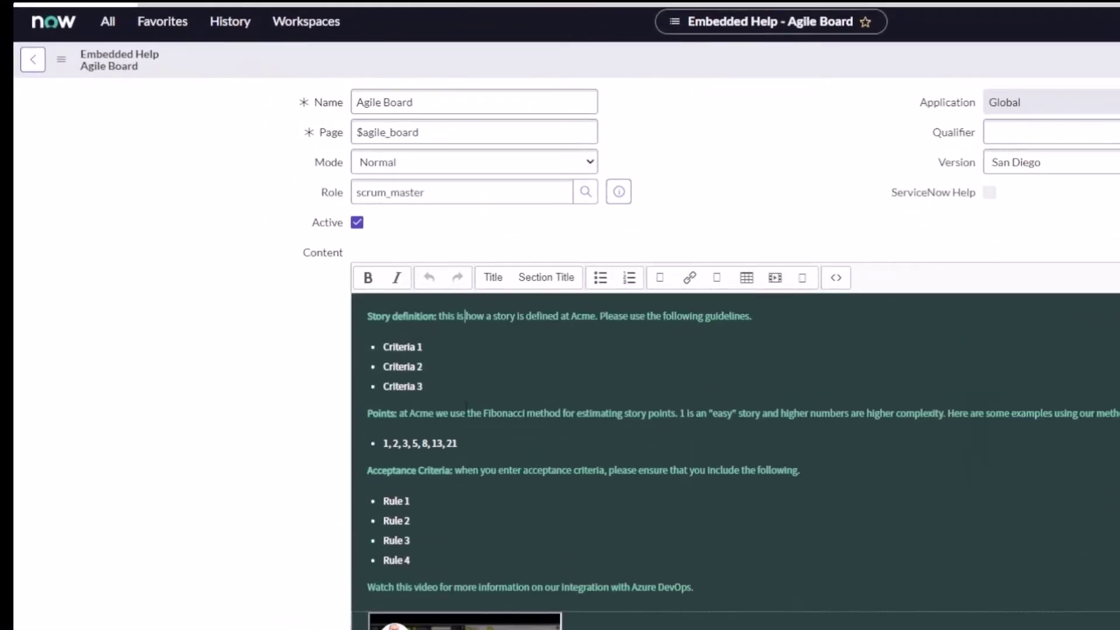
- Review the 'Agile Board' help record's target Page, scrum_master Role and guideline Content
{"action": "left_click", "coordinate": [420, 131]}
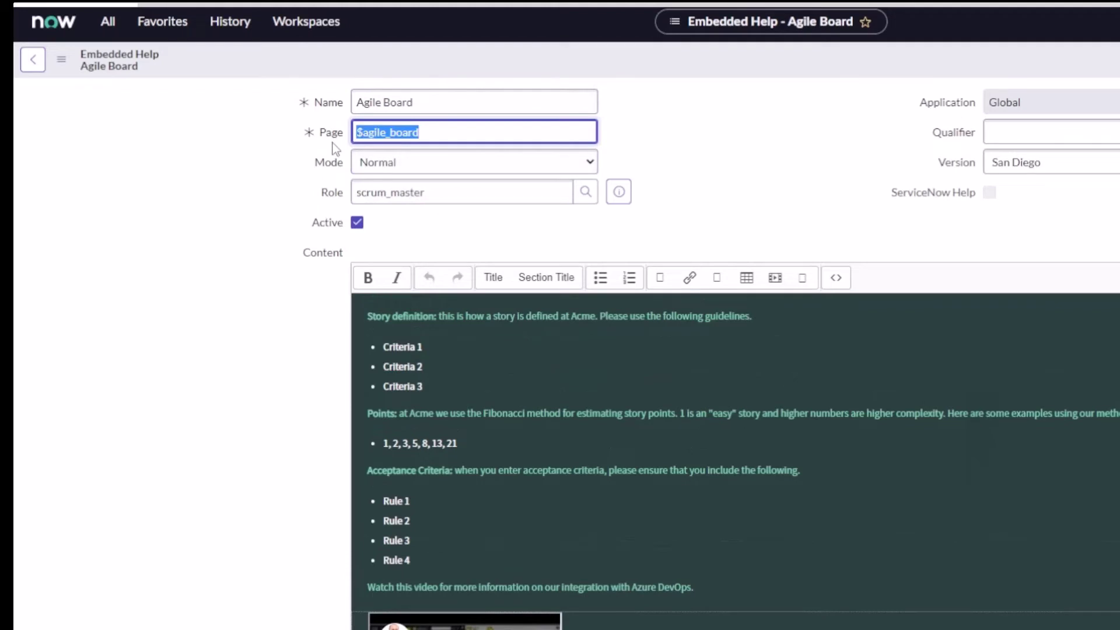
{"action": "left_click", "coordinate": [449, 196]}
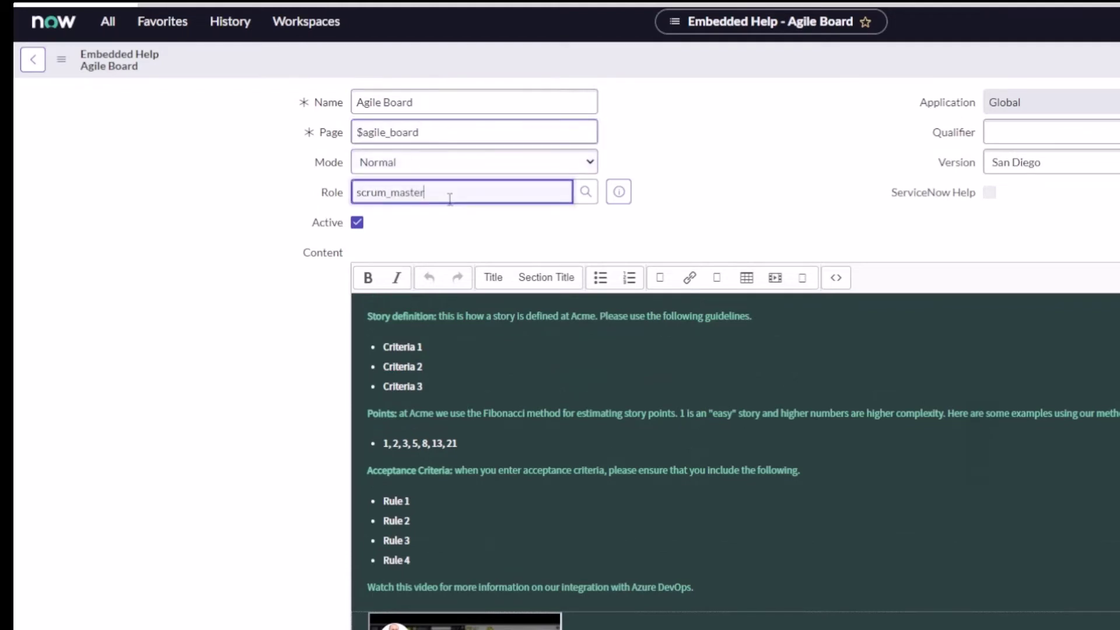
{"action": "left_click_drag", "start_coordinate": [449, 198], "coordinate": [306, 200]}
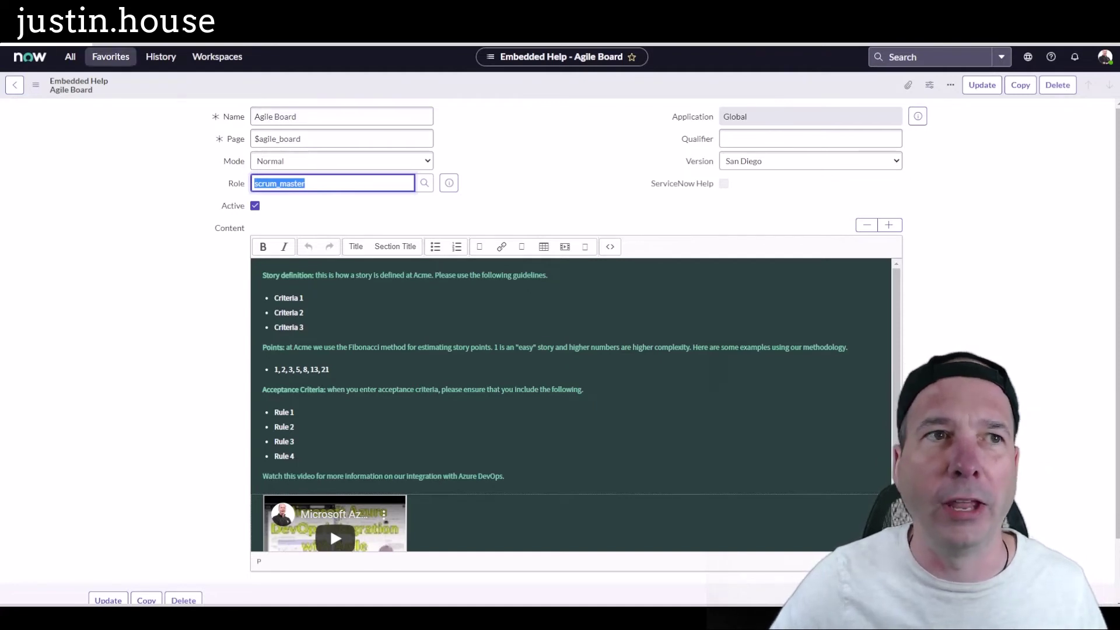
{"action": "left_click", "coordinate": [490, 313]}
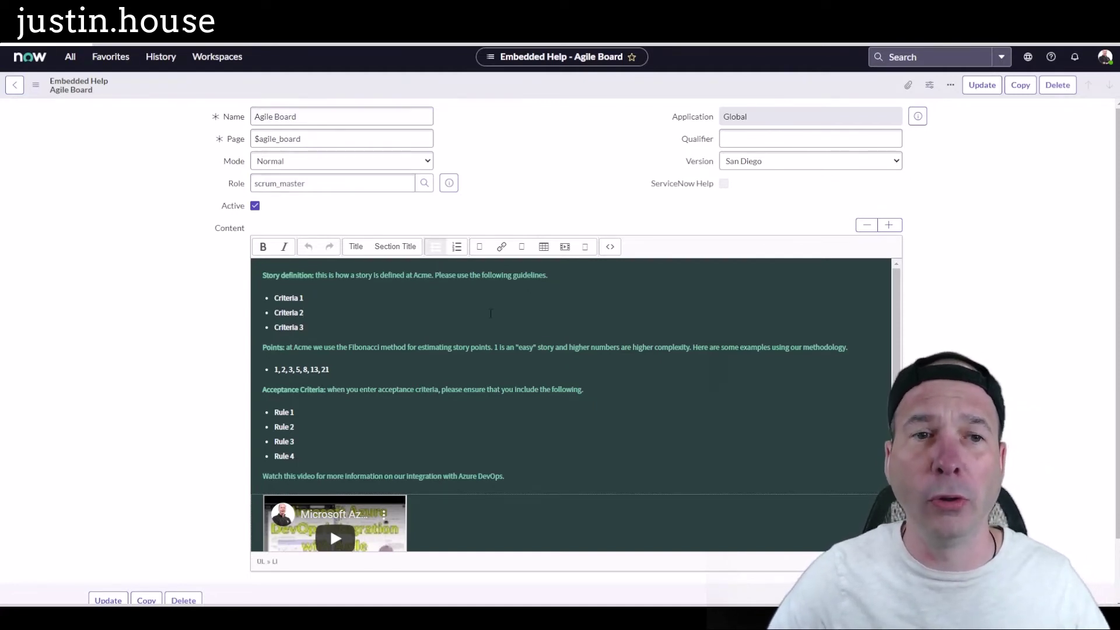
{"action": "scroll", "coordinate": [446, 350], "scroll_direction": "down", "scroll_amount": 3}
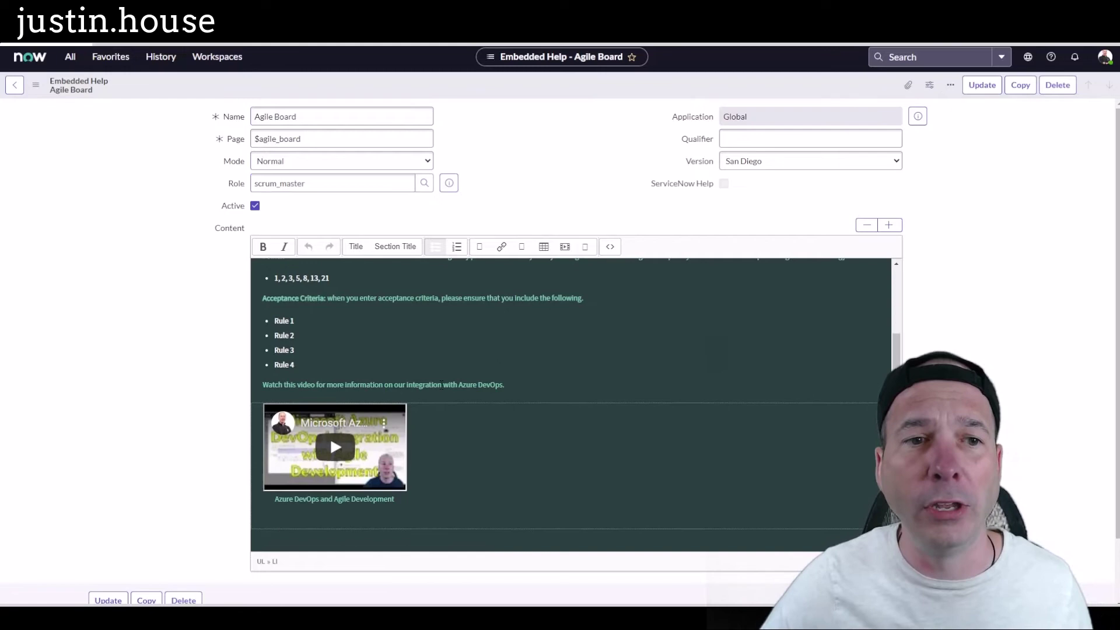
{"action": "scroll", "coordinate": [411, 376], "scroll_direction": "up", "scroll_amount": 3}
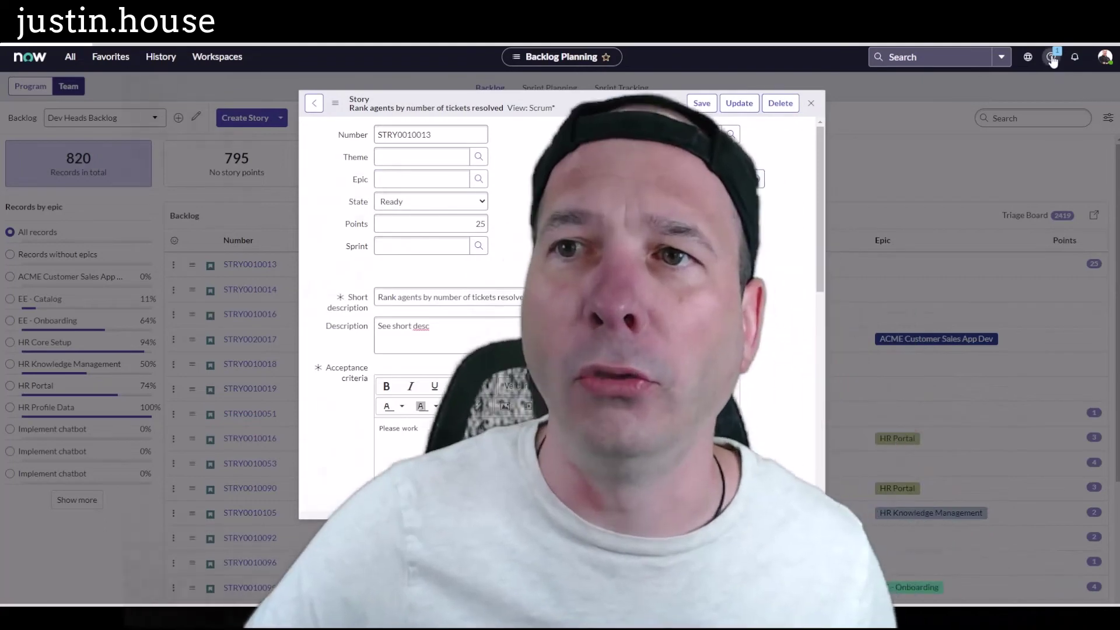
- Reopen the Help panel on Backlog Planning, showing Acme's story guidelines and video
{"action": "left_click", "coordinate": [1051, 59]}
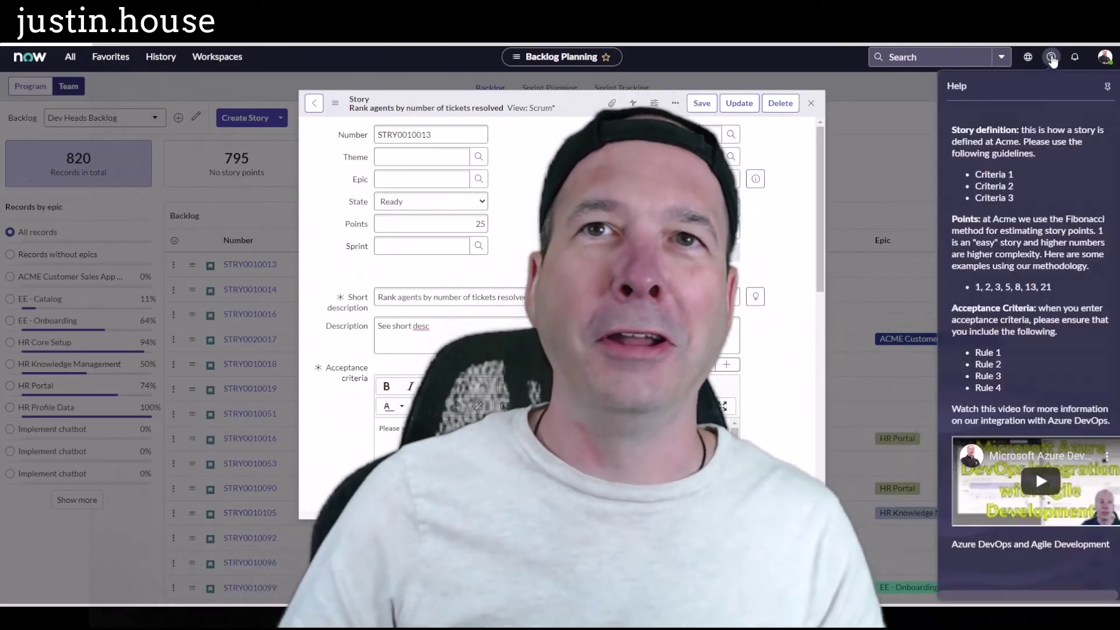